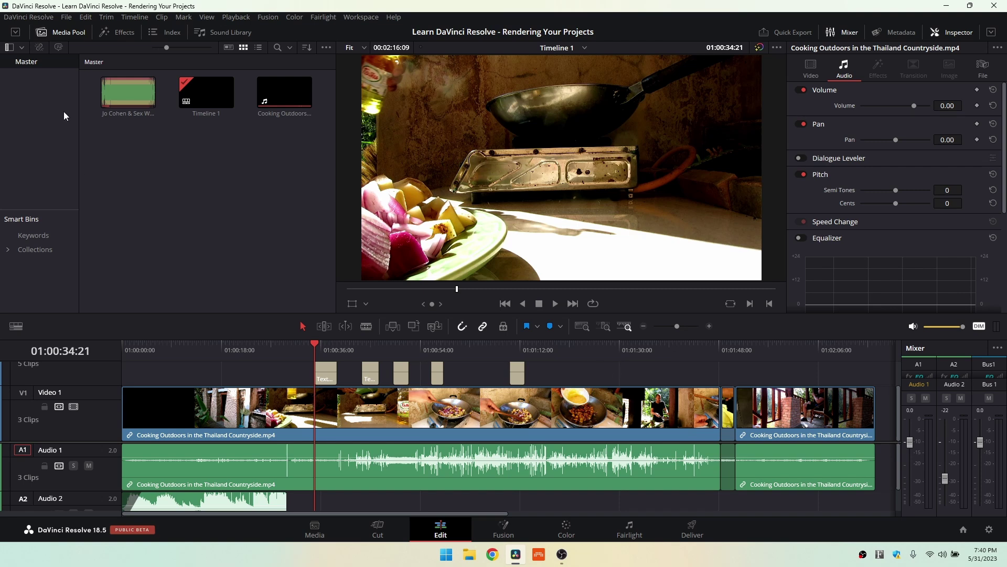
# Open the File menu on the Edit page of the Rendering Your Projects project.
pyautogui.click(66, 17)
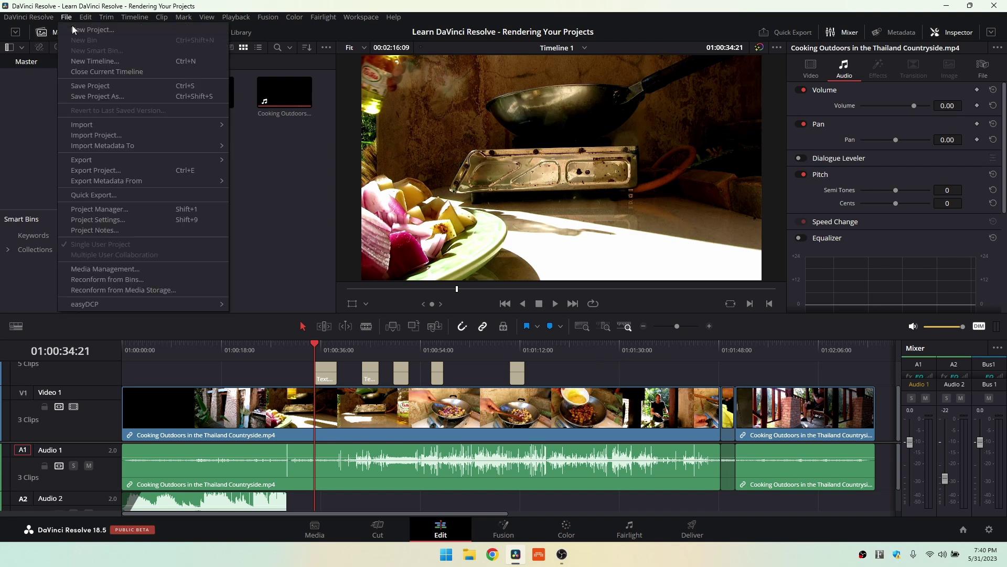
# Start Quick Export and try the H.264 HyperDeck and H.265 Master presets, settling on YouTube.
pyautogui.click(120, 195)
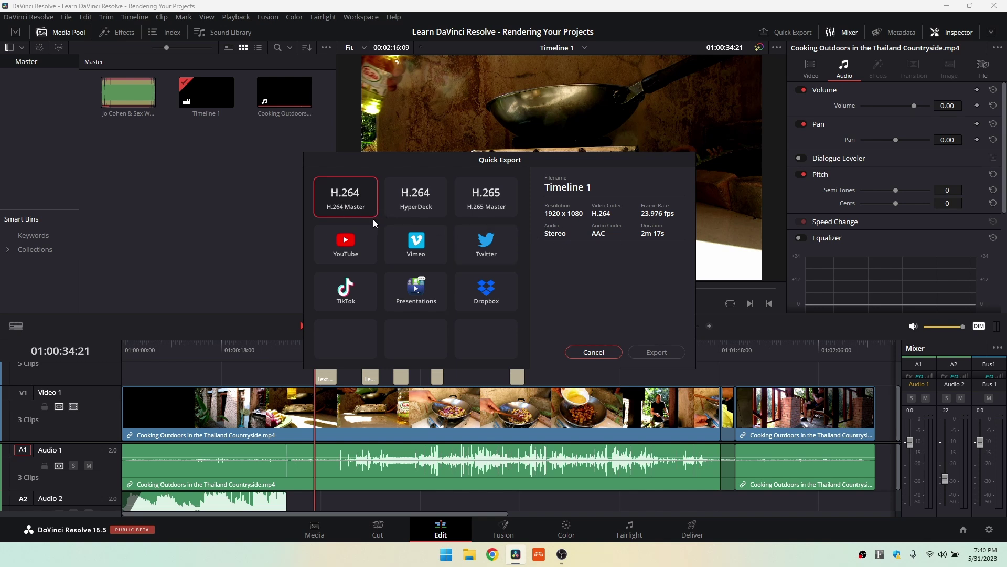
pyautogui.click(413, 196)
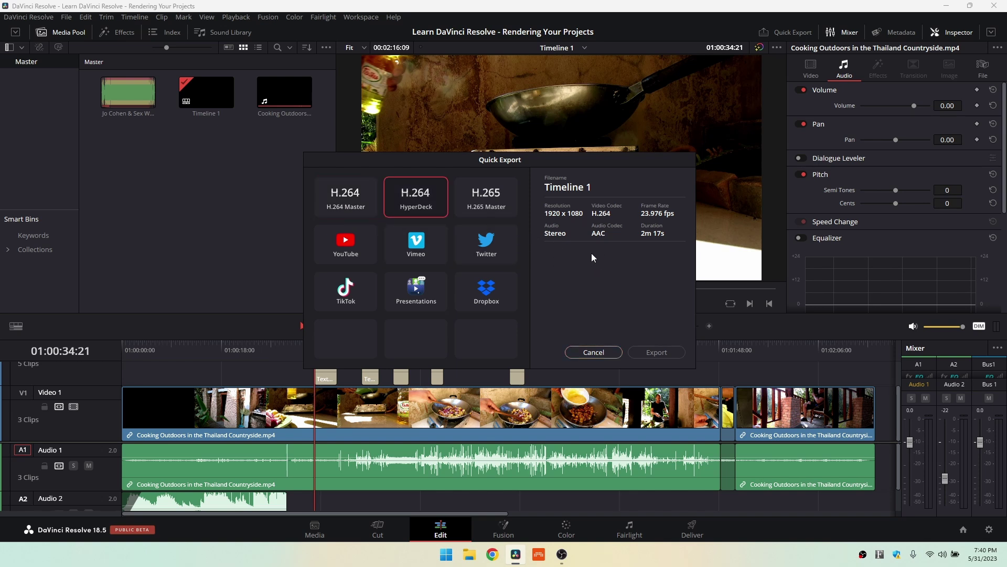
pyautogui.click(488, 195)
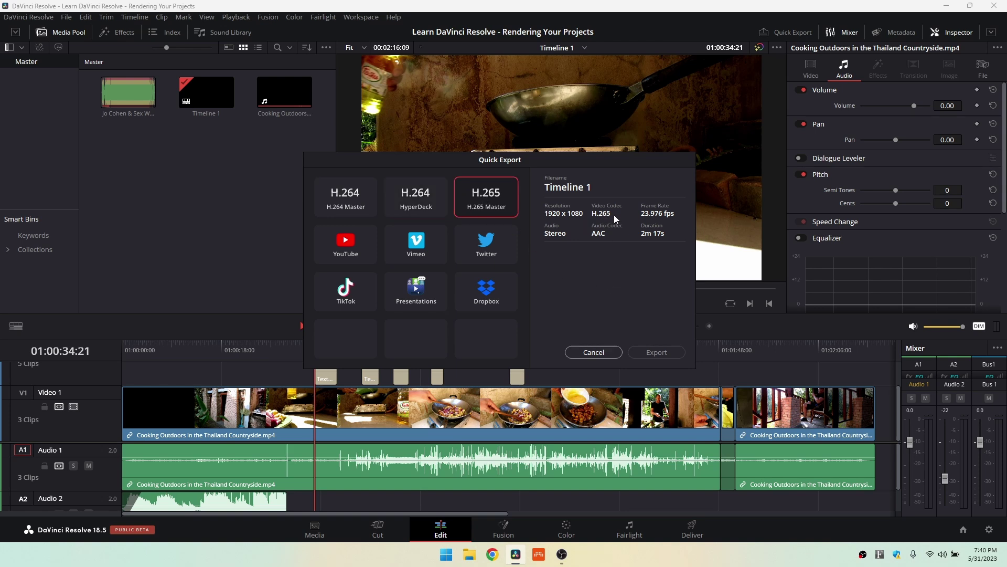
pyautogui.click(345, 243)
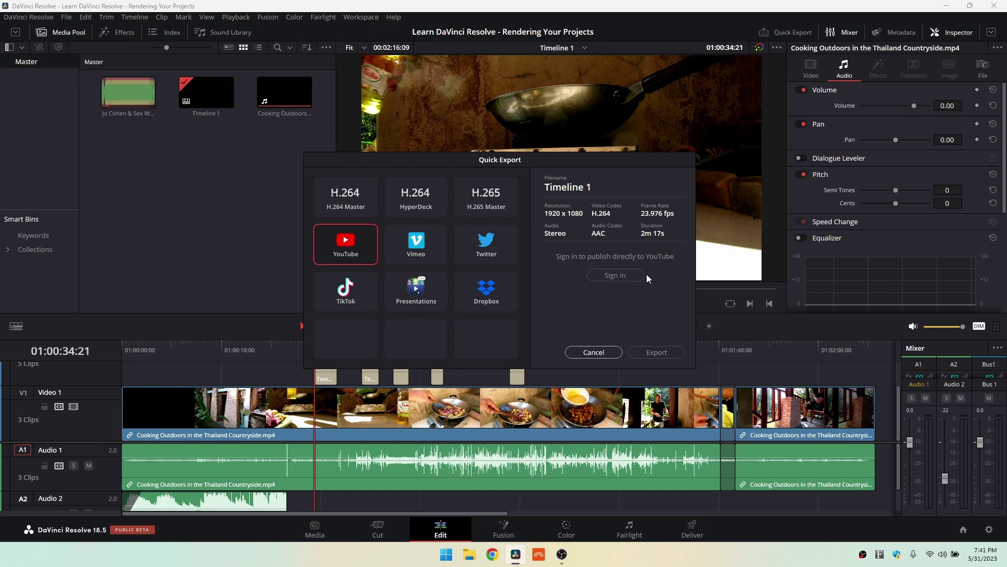
# Try the Vimeo, Twitter, TikTok, Presentations and Dropbox quick export destinations in turn.
pyautogui.click(417, 245)
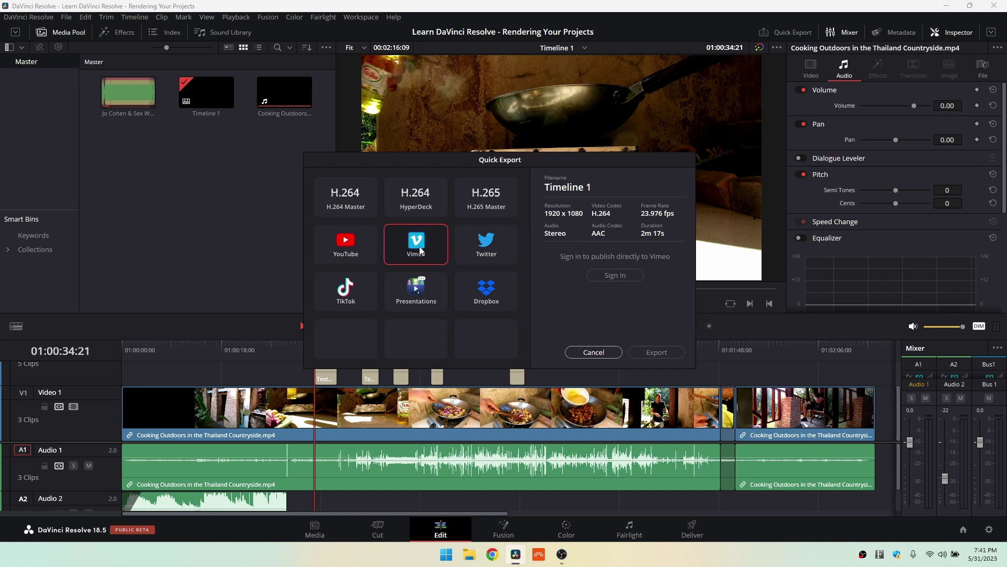
pyautogui.click(491, 245)
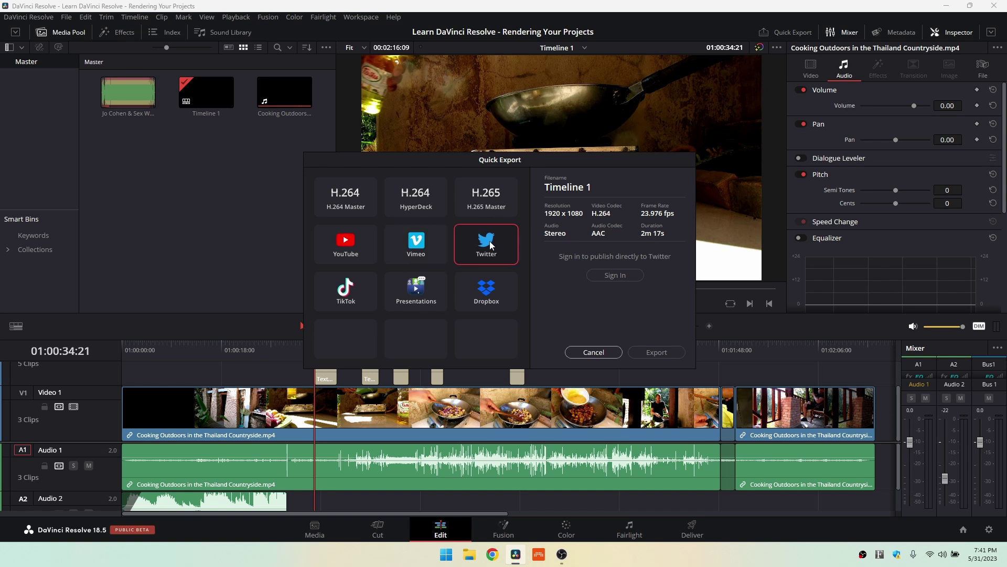
pyautogui.click(345, 295)
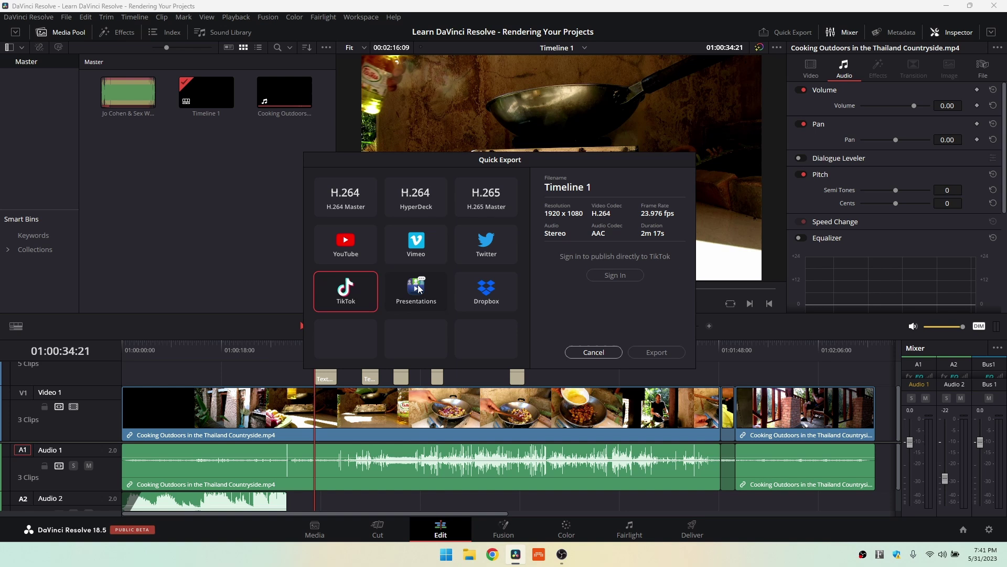
pyautogui.click(419, 289)
pyautogui.click(483, 292)
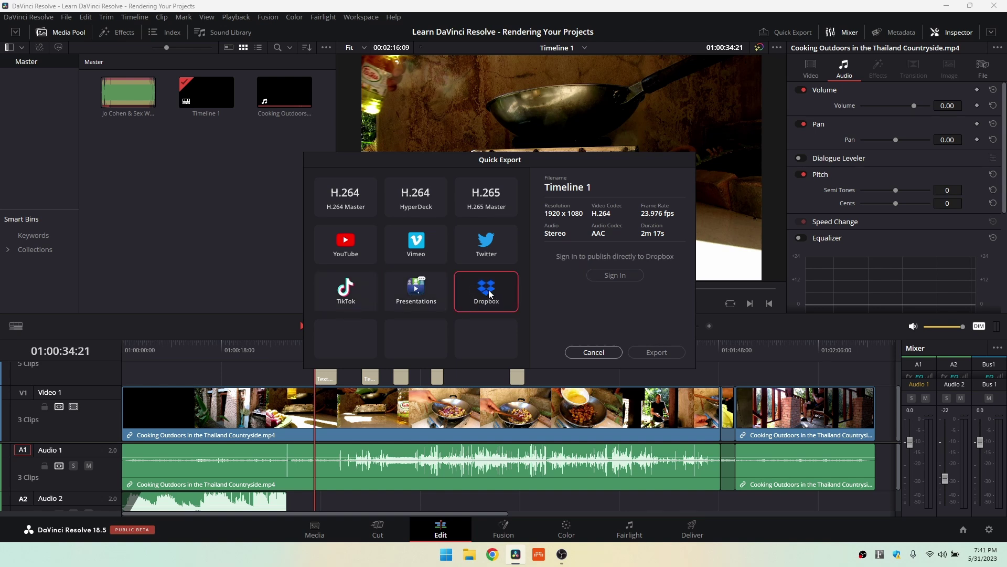
# Return to H.264 Master, cancel Quick Export, and switch to the Deliver page.
pyautogui.click(369, 214)
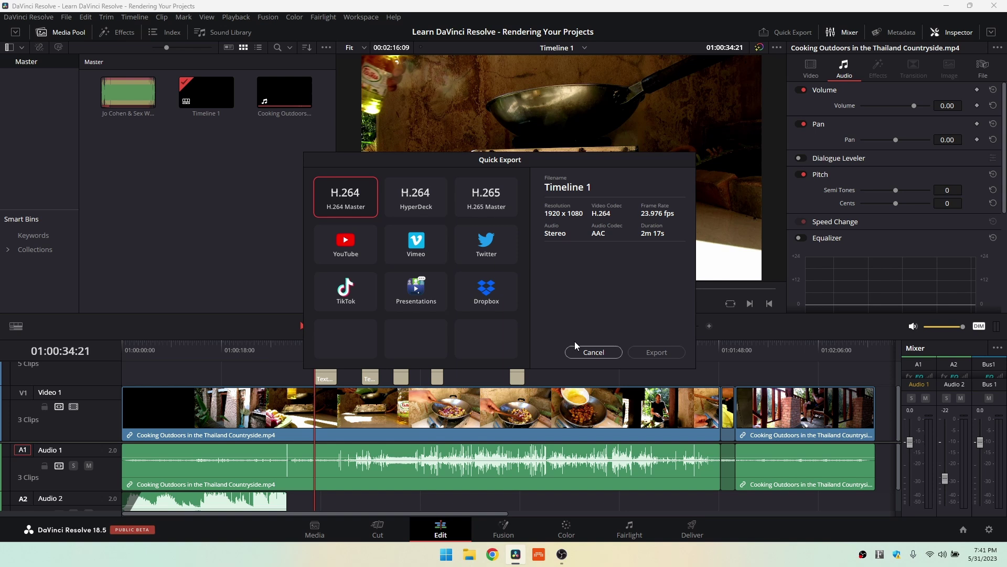
pyautogui.click(586, 352)
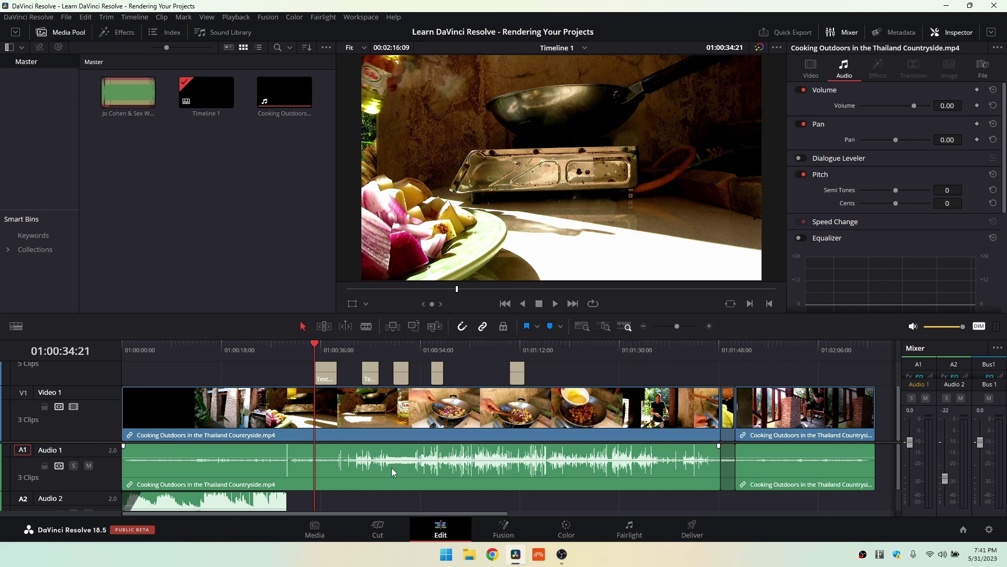
pyautogui.click(692, 533)
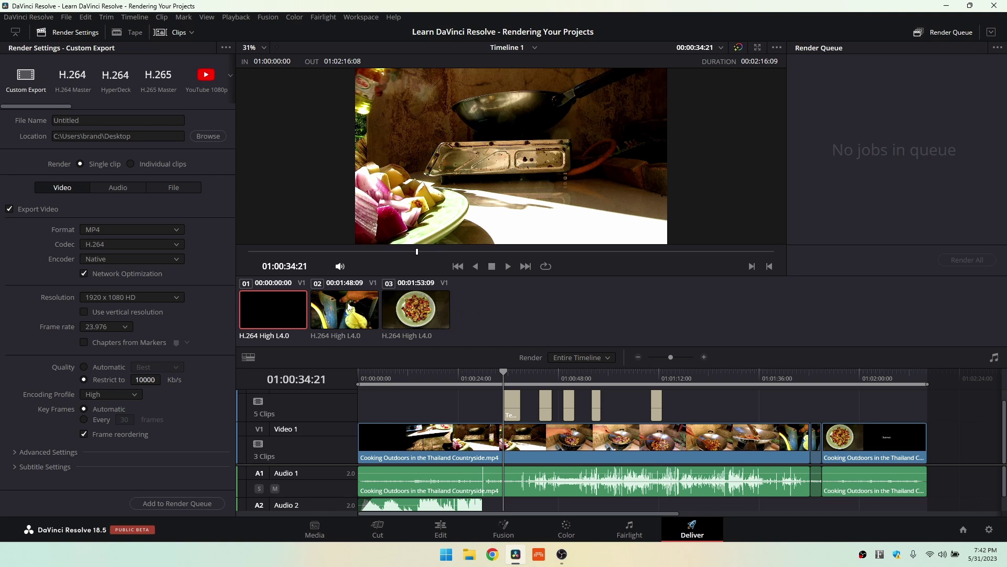
pyautogui.click(622, 450)
pyautogui.click(817, 452)
pyautogui.click(857, 446)
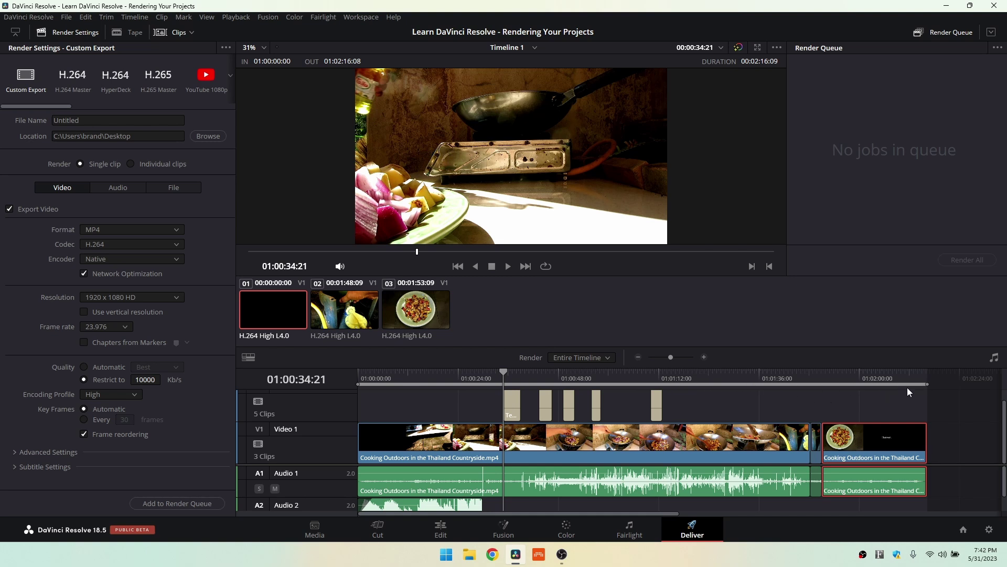
pyautogui.moveTo(926, 383); pyautogui.dragTo(708, 405)
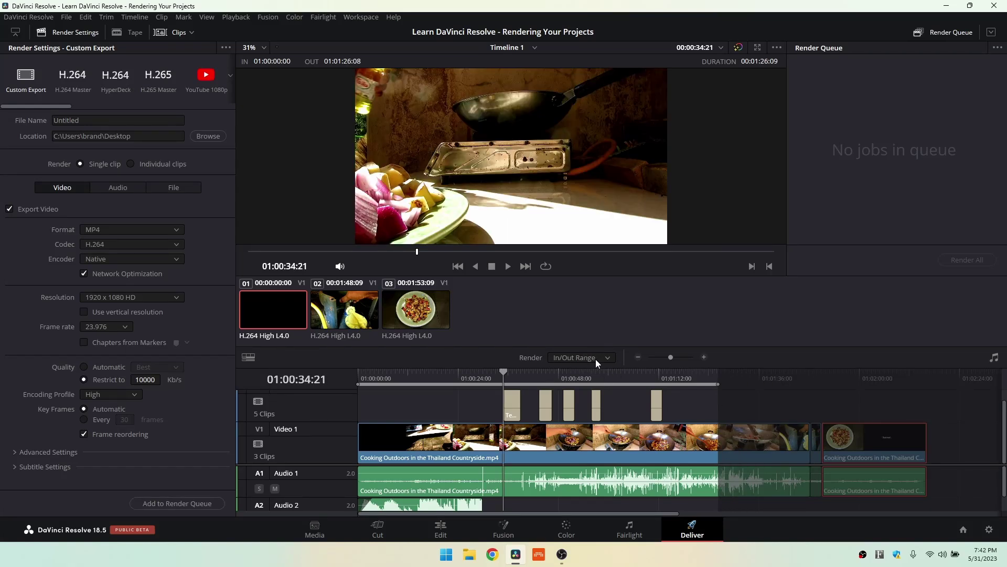
pyautogui.moveTo(358, 384); pyautogui.dragTo(485, 391)
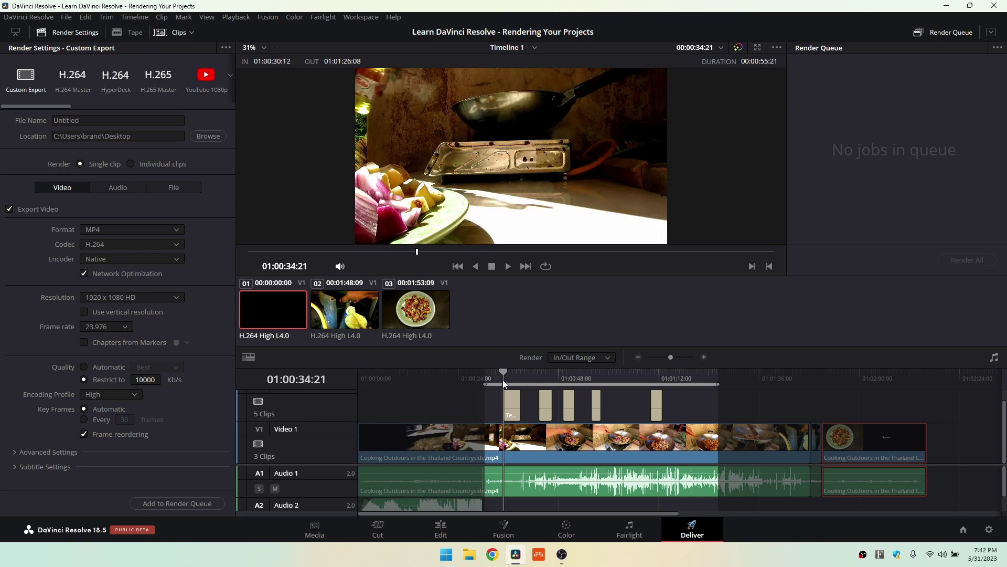
pyautogui.click(402, 378)
pyautogui.press('i')
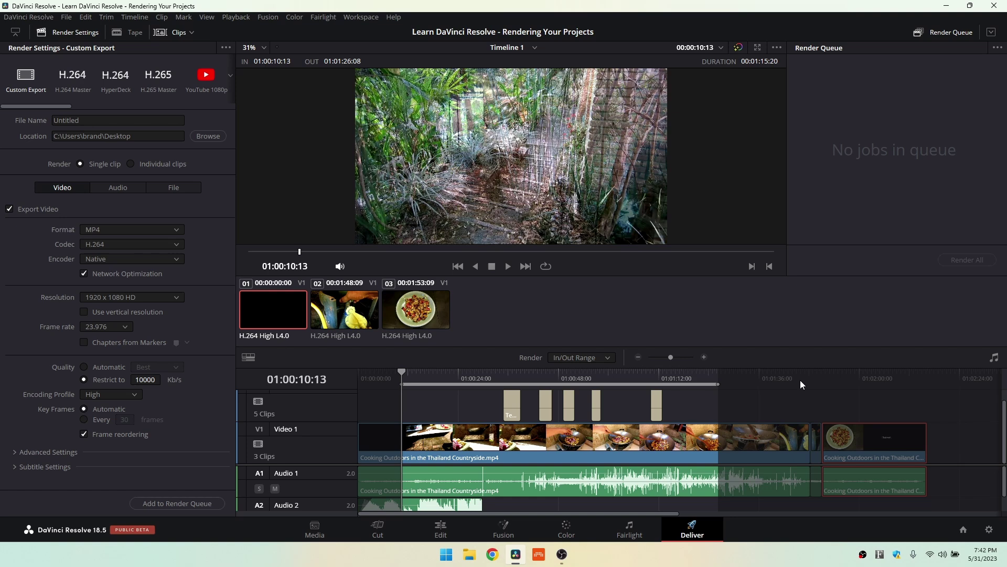
pyautogui.click(786, 380)
pyautogui.press('o')
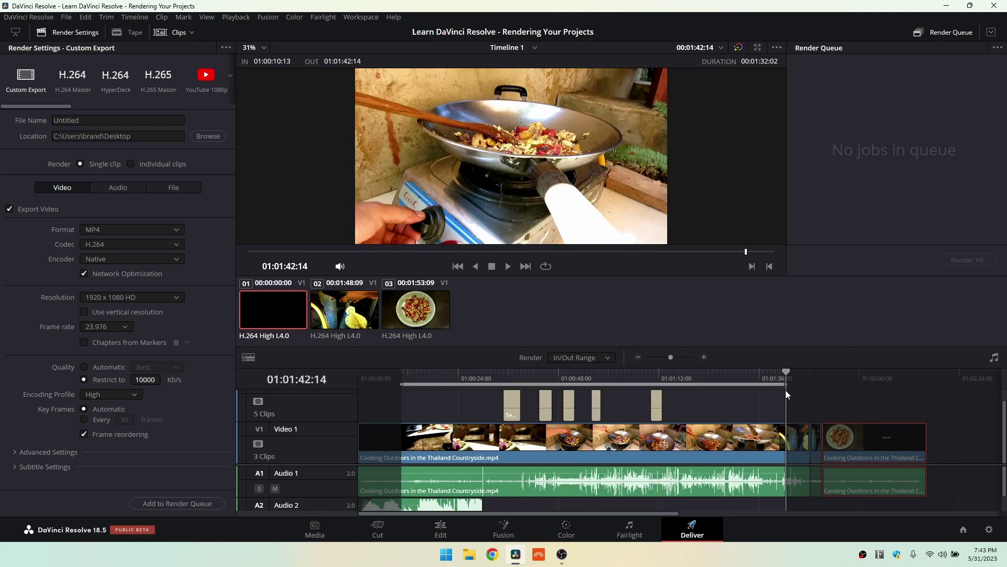
pyautogui.click(607, 359)
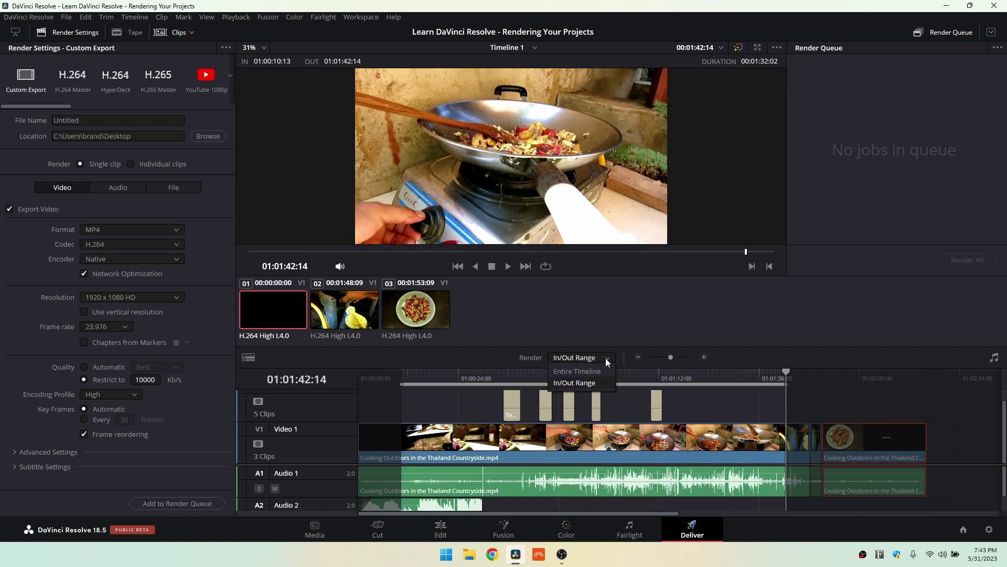
pyautogui.click(583, 372)
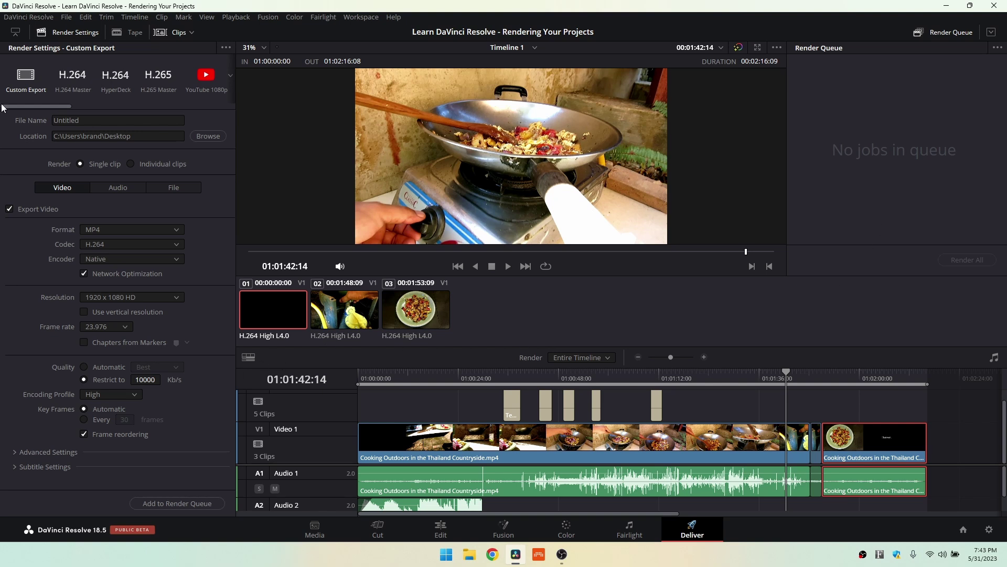
# Switch to a custom output resolution and rename the render from Untitled to 'Tutorial Video'.
pyautogui.click(23, 84)
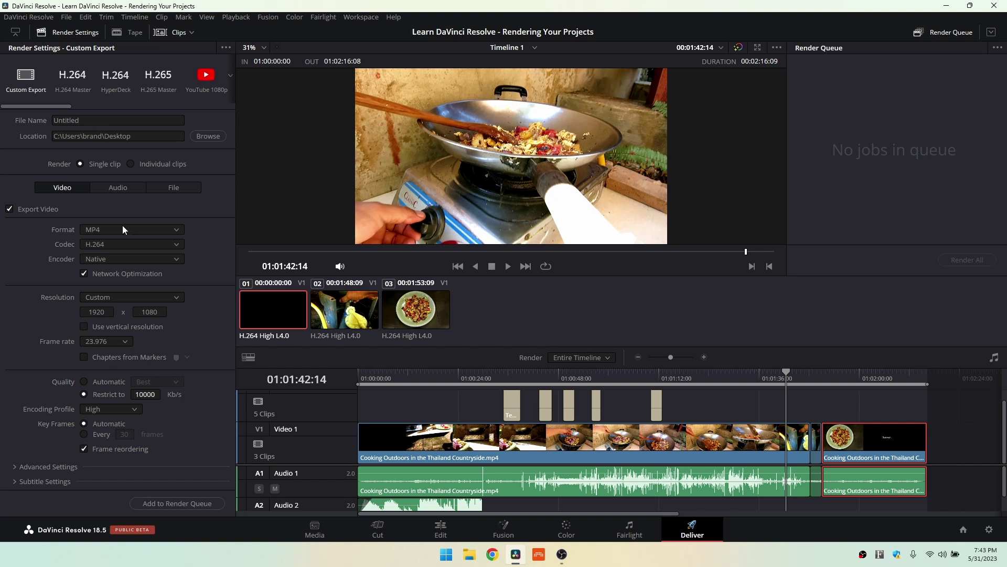
pyautogui.click(107, 120)
pyautogui.doubleClick(109, 119)
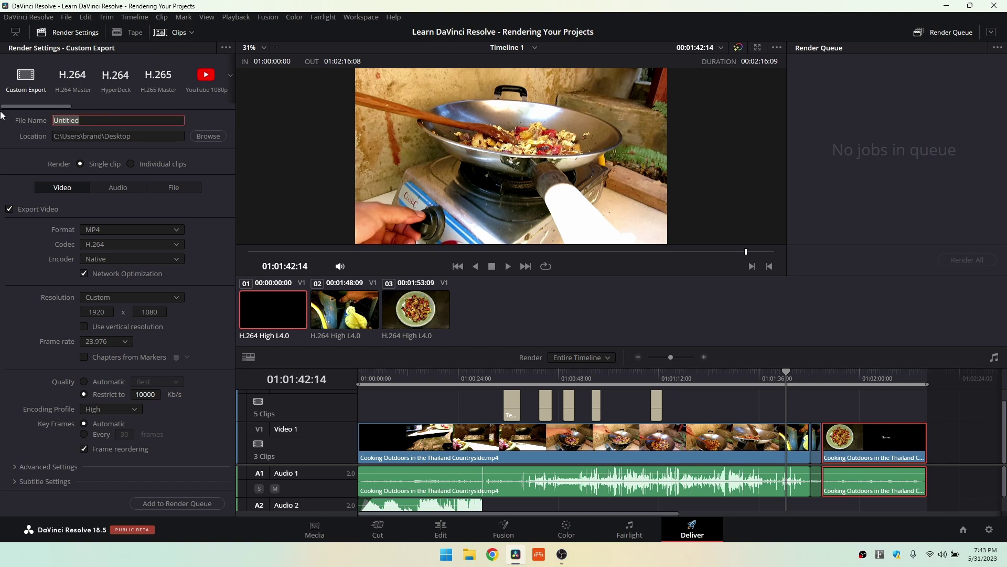
pyautogui.write('Tutro')
pyautogui.press('BackSpace')
pyautogui.press('BackSpace')
pyautogui.write('orial Video')
pyautogui.click(25, 140)
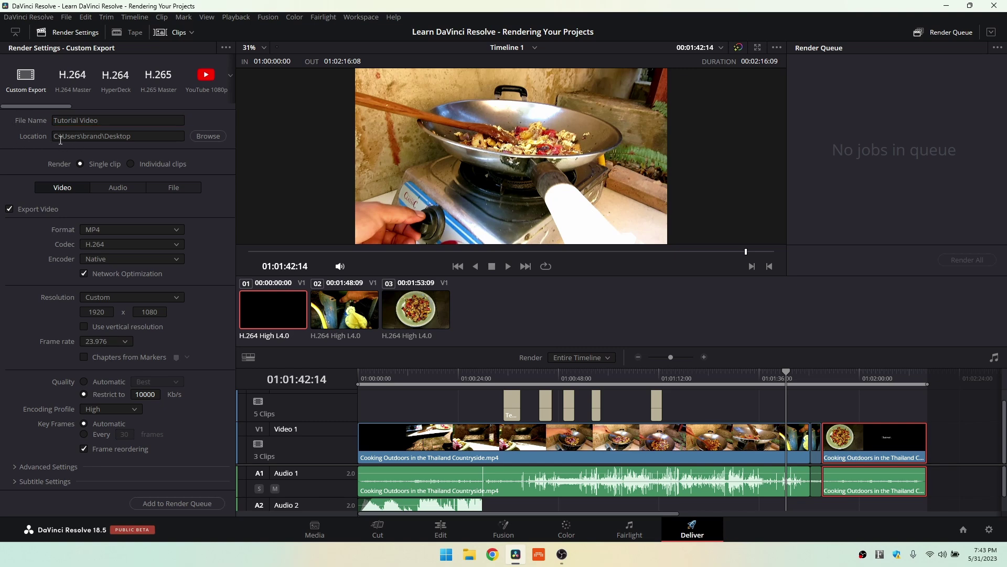
# Set the render's save location to the Desktop.
pyautogui.click(208, 137)
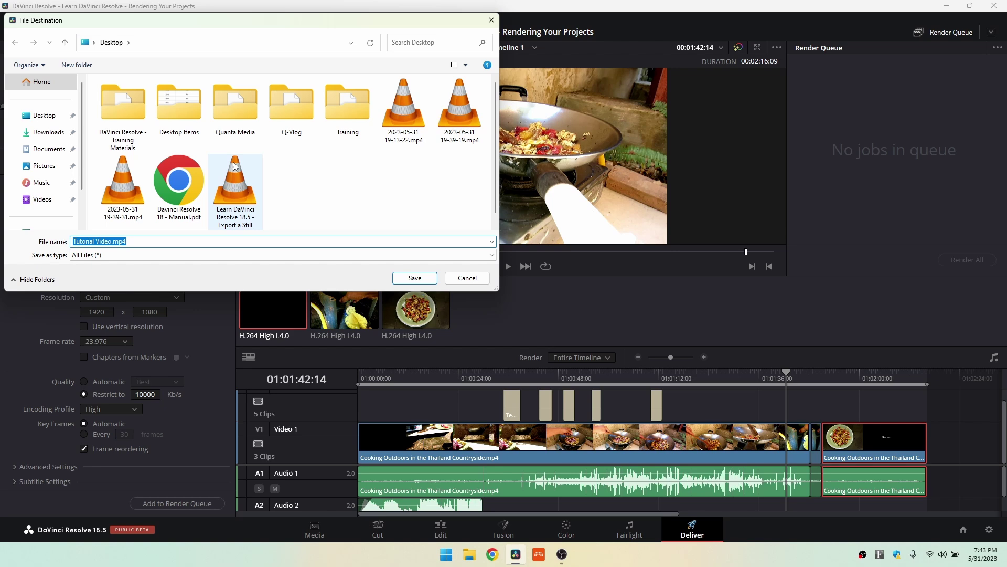
pyautogui.click(46, 115)
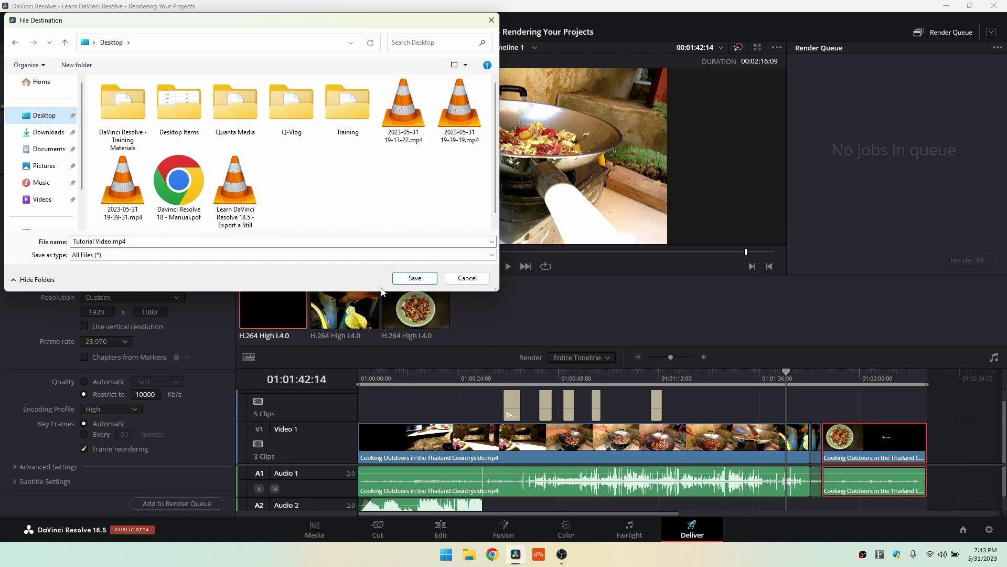
pyautogui.click(412, 278)
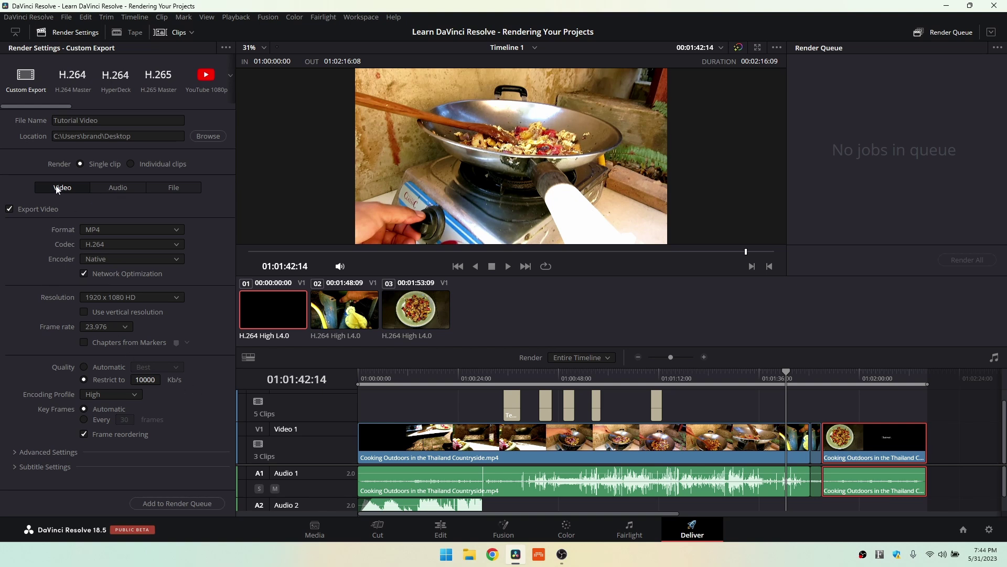
pyautogui.click(178, 229)
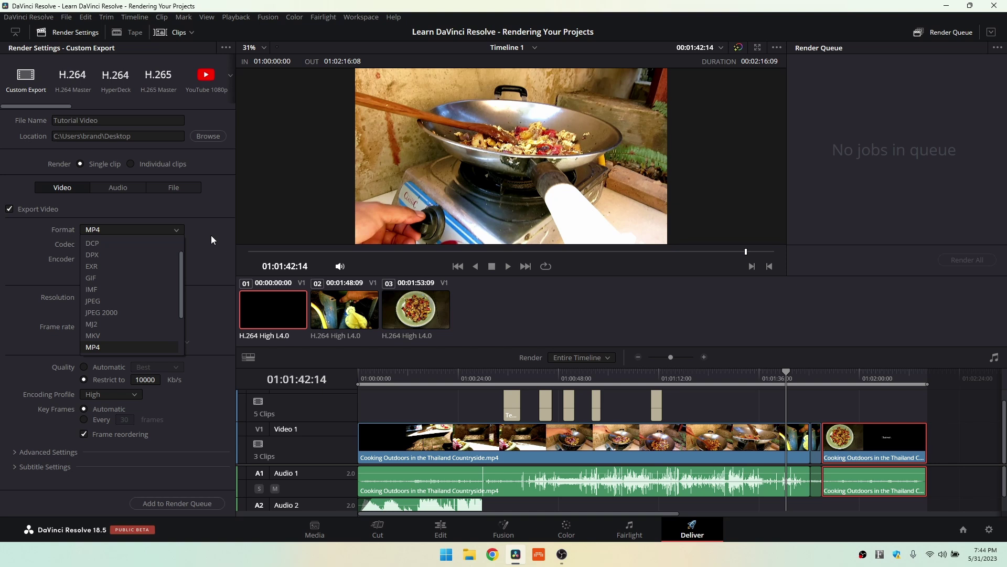
pyautogui.click(212, 272)
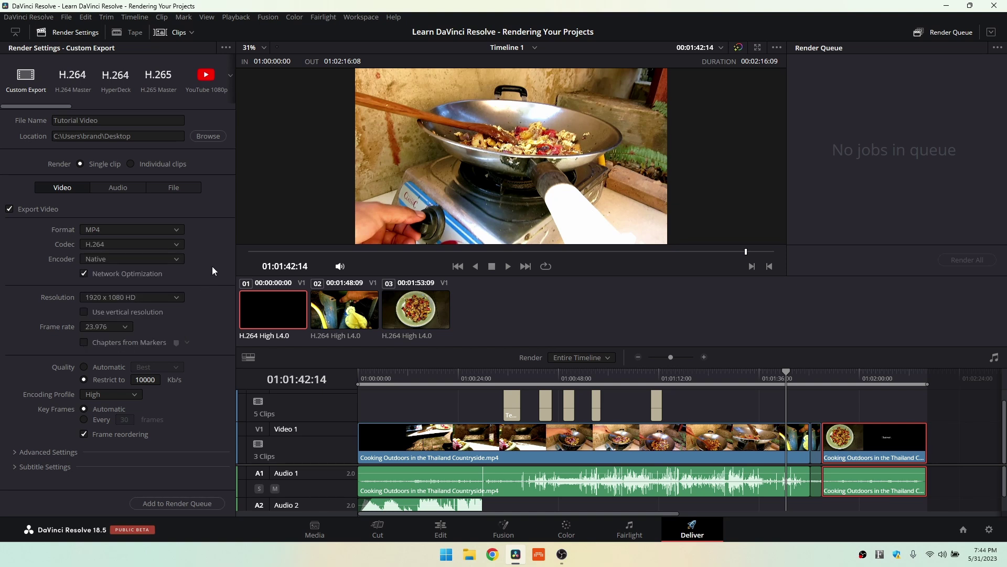
pyautogui.click(173, 246)
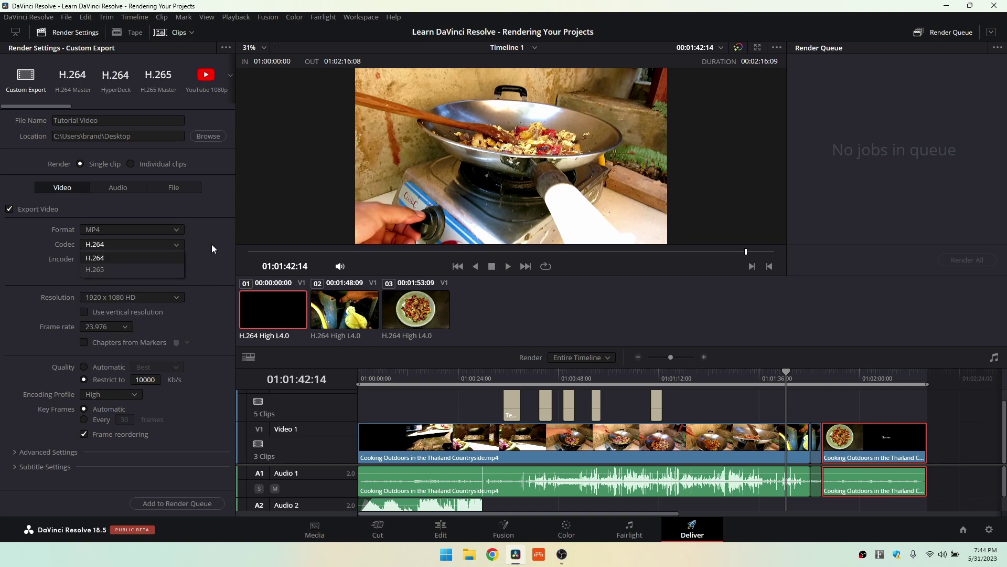
pyautogui.click(212, 244)
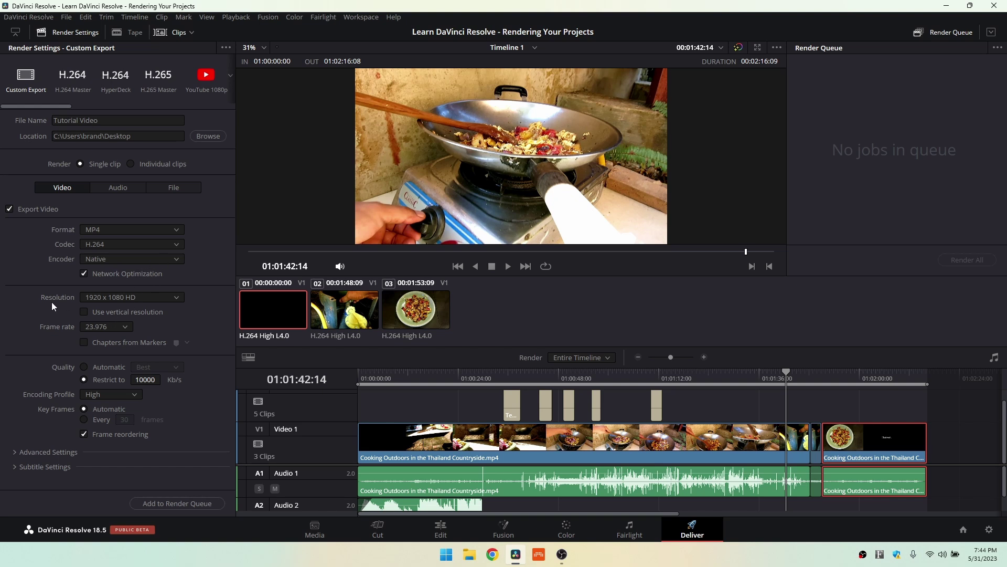
pyautogui.click(175, 298)
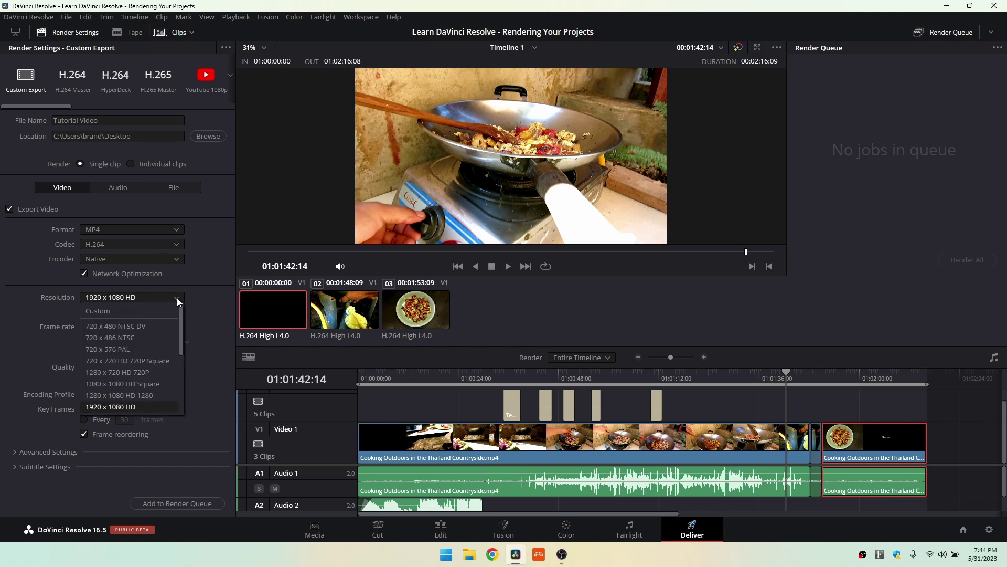
pyautogui.click(209, 319)
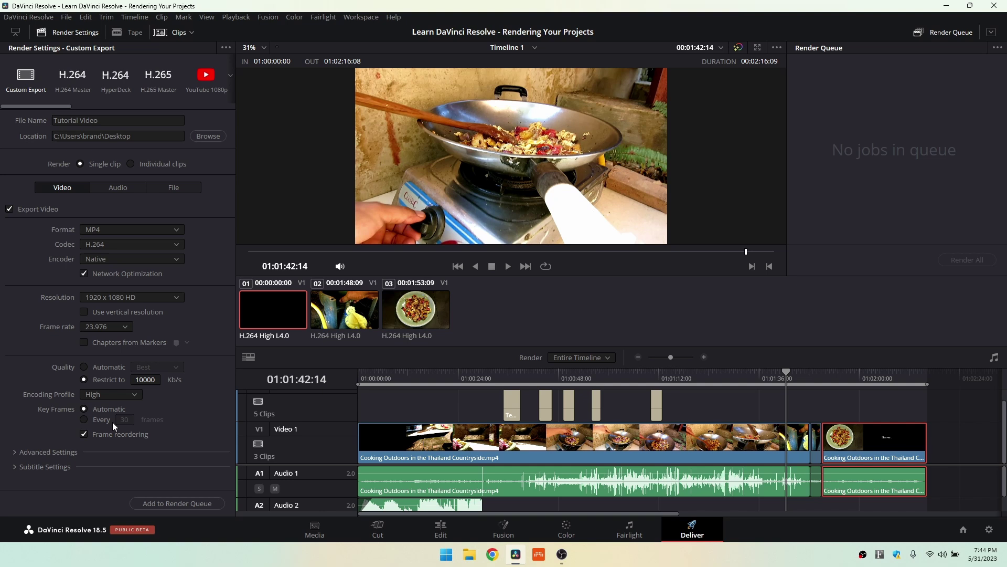
pyautogui.click(118, 189)
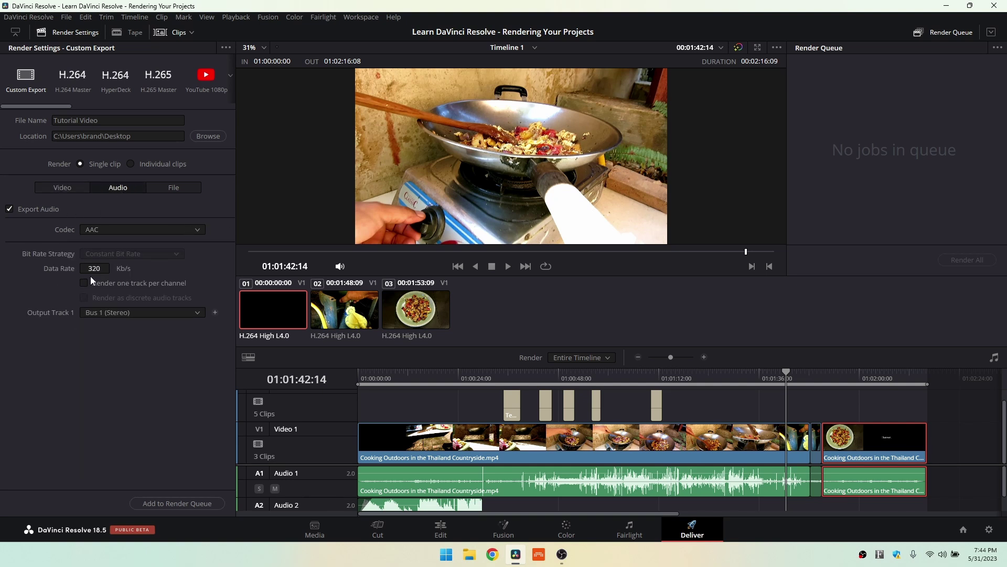
pyautogui.click(168, 187)
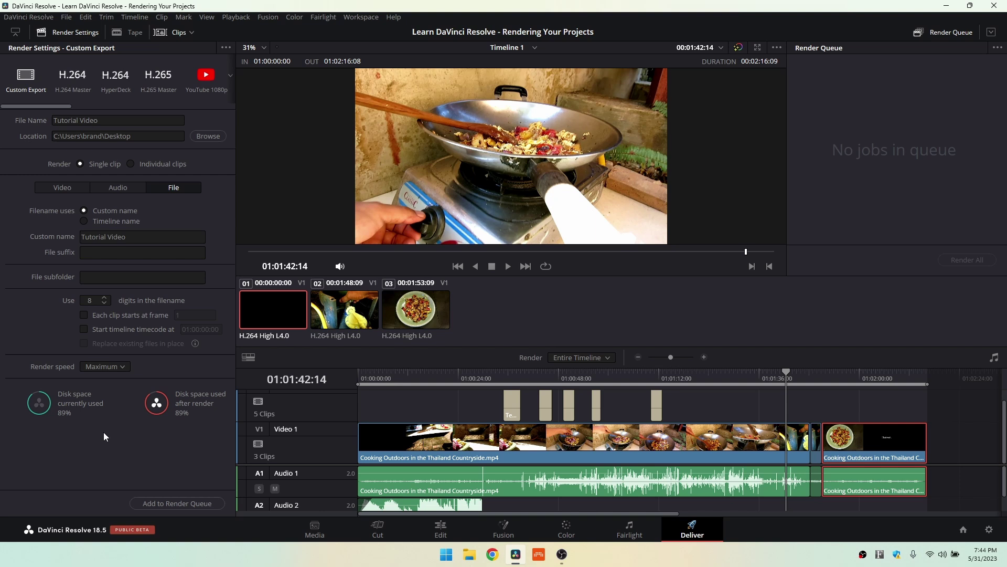
pyautogui.click(47, 188)
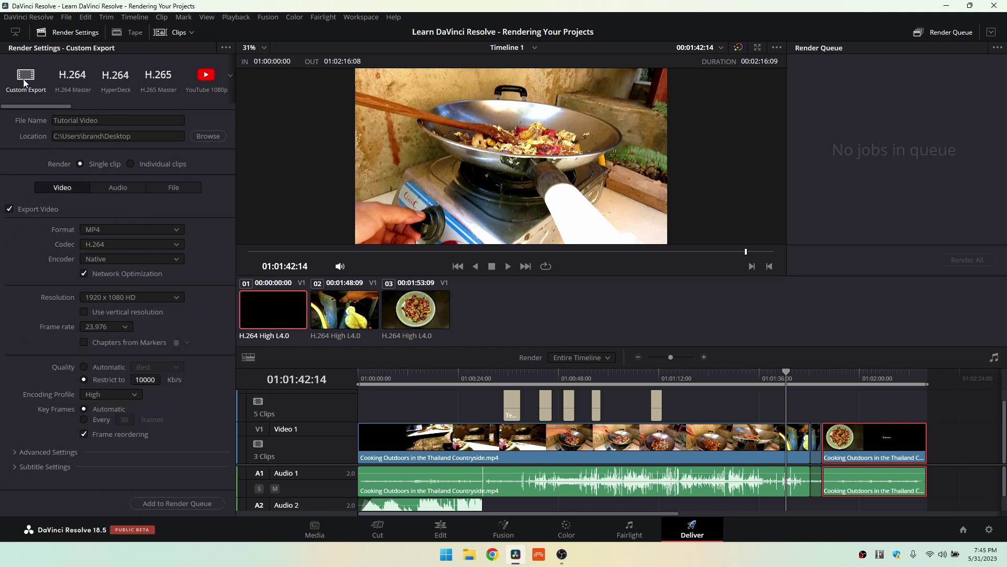
# Browse the render presets, loading Vimeo 1080p and Twitter 1080p before ending on TikTok 1080p.
pyautogui.moveTo(39, 106); pyautogui.dragTo(52, 106)
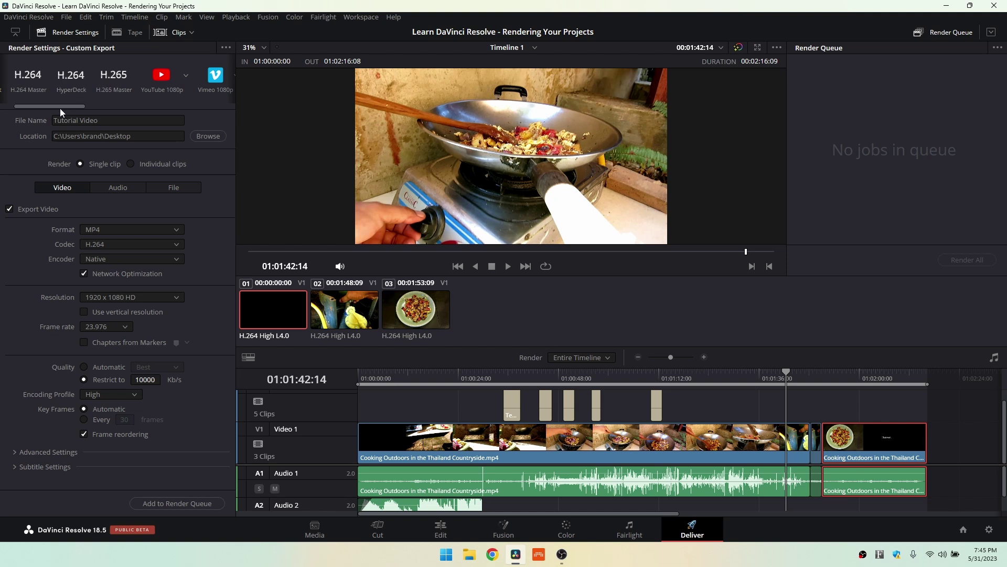
pyautogui.moveTo(59, 108); pyautogui.dragTo(90, 113)
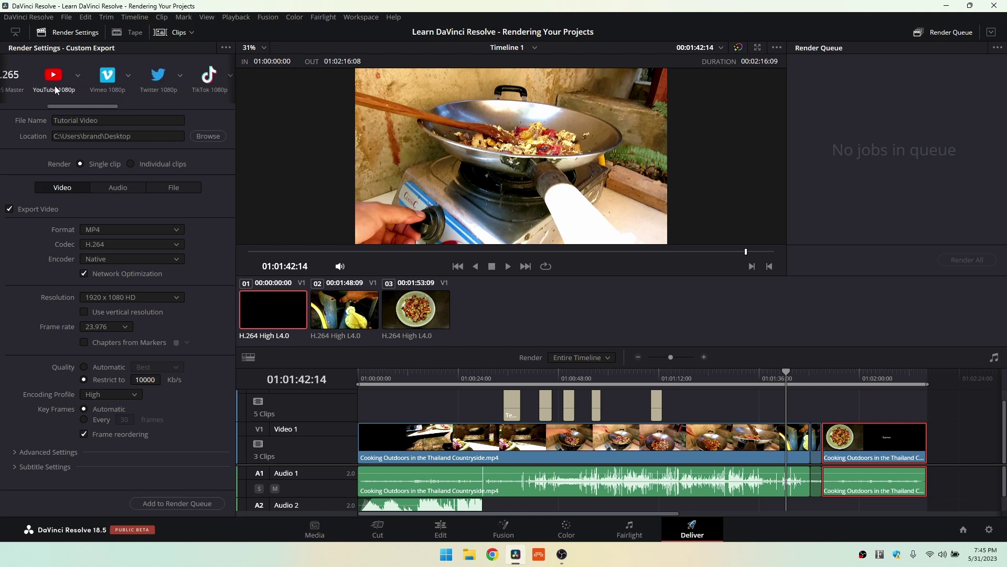
pyautogui.click(77, 77)
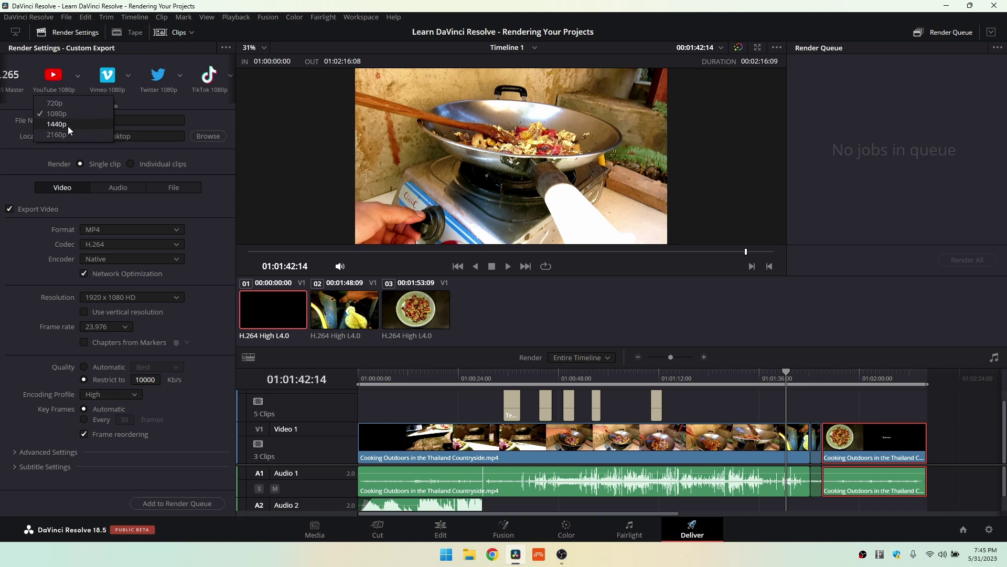
pyautogui.click(125, 74)
pyautogui.click(108, 77)
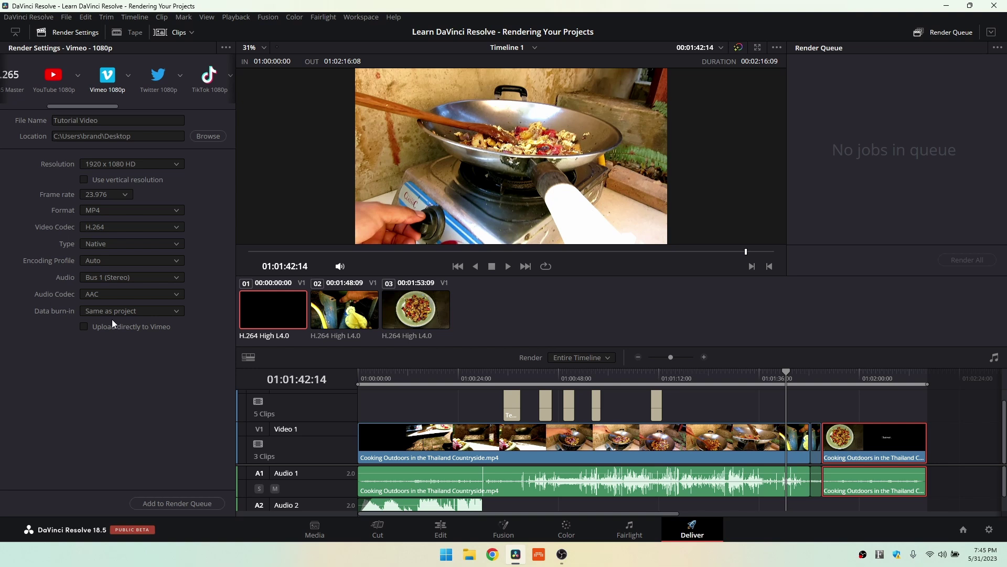
pyautogui.click(158, 79)
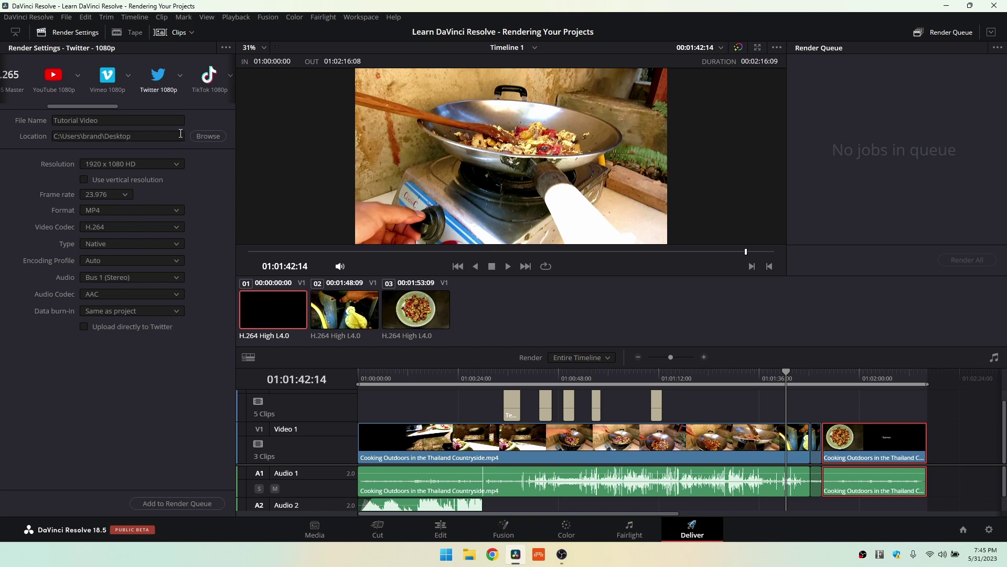
pyautogui.click(209, 76)
pyautogui.moveTo(96, 108)
pyautogui.mouseDown()
pyautogui.moveTo(201, 106)
pyautogui.moveTo(78, 109)
pyautogui.mouseUp()
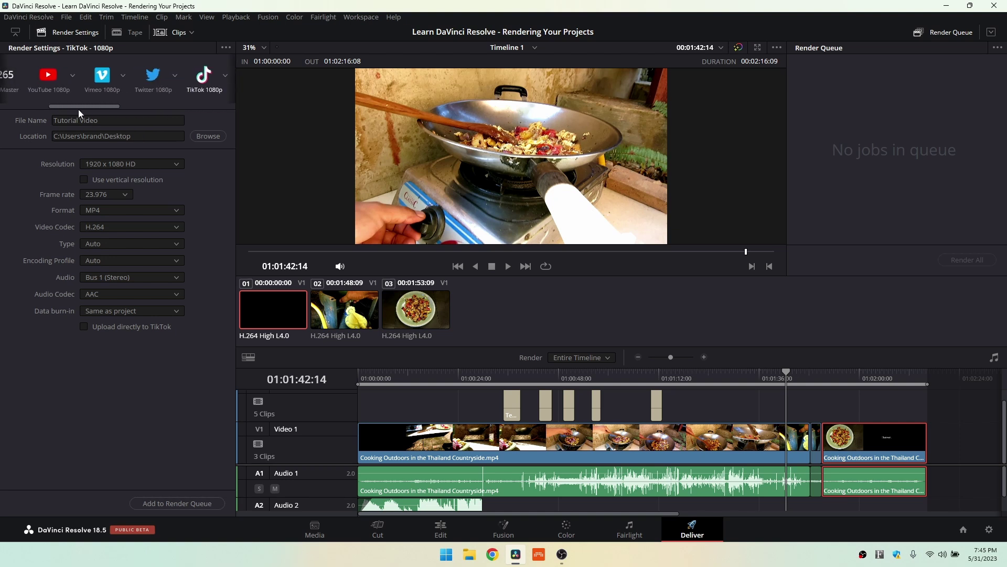
# Apply the YouTube 1080p preset and queue Tutorial Video.mp4 as Job 1.
pyautogui.click(47, 77)
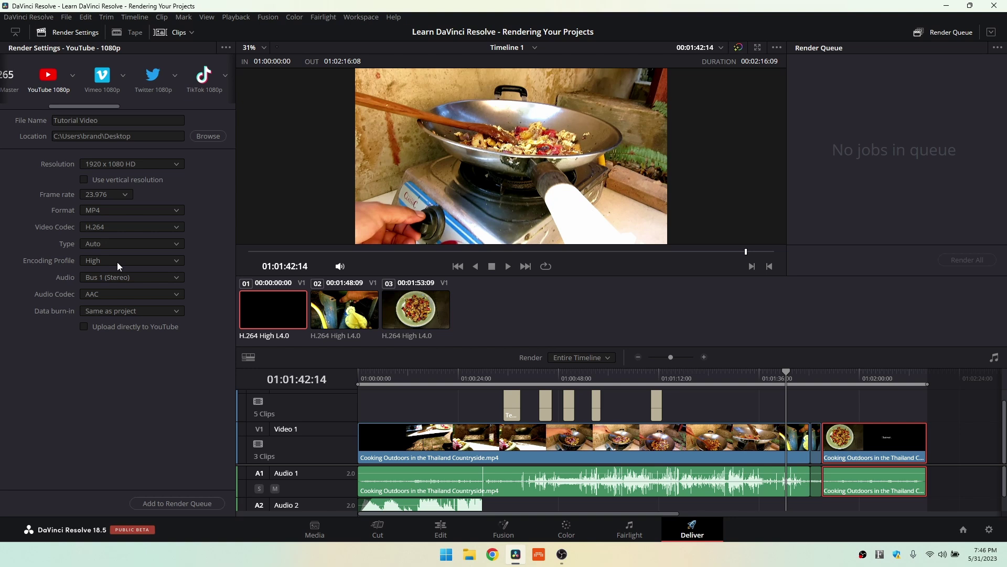
pyautogui.click(179, 505)
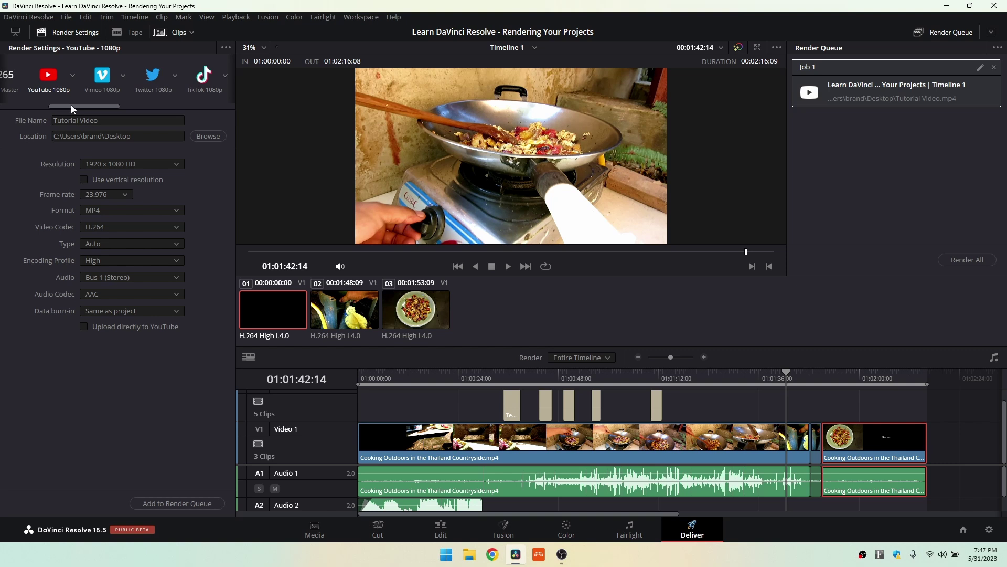
pyautogui.moveTo(79, 105); pyautogui.dragTo(105, 105)
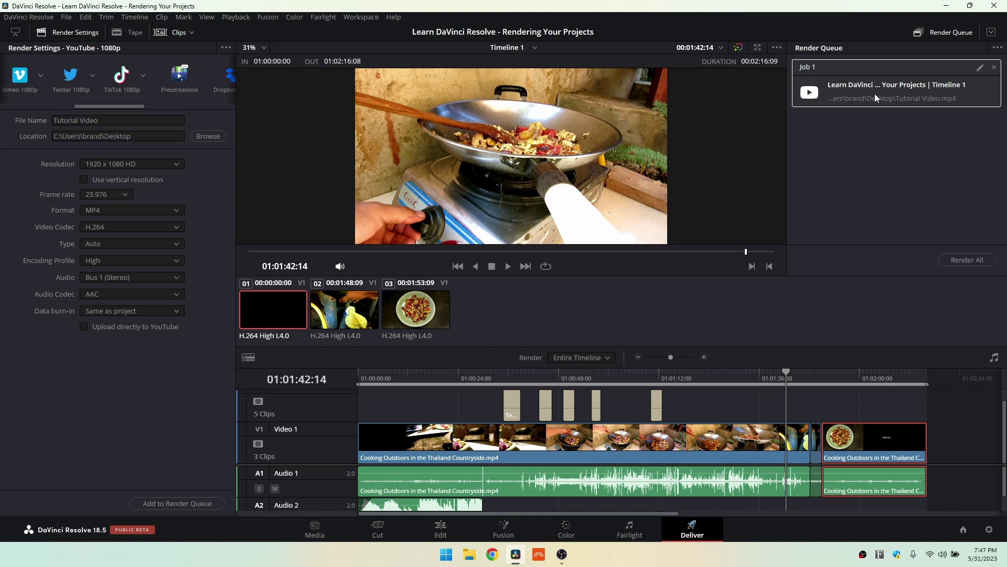
# Render Job 1 with Render All until it completes.
pyautogui.click(965, 259)
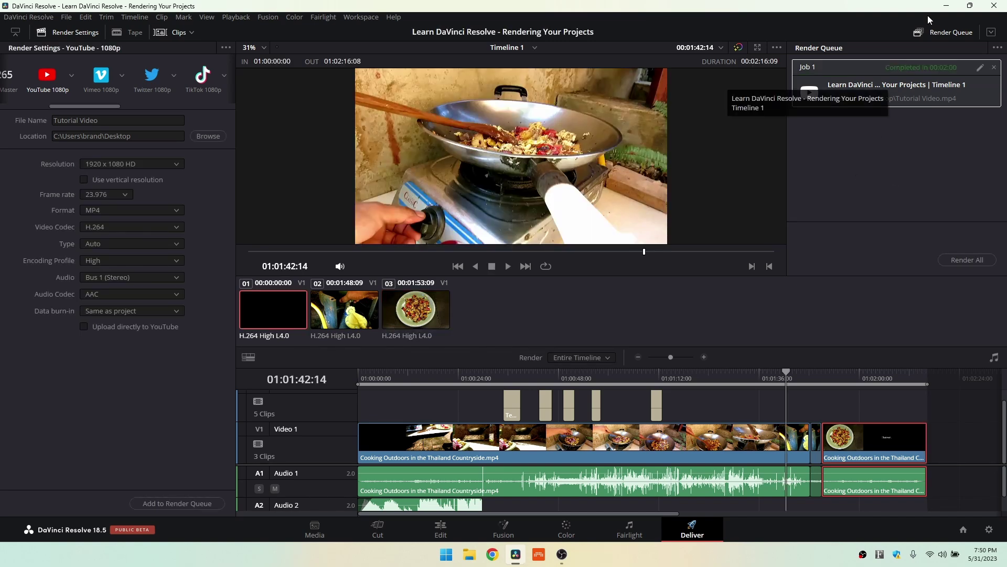
# Minimize Resolve, select Tutorial Video.mp4 on the desktop, then restore Resolve.
pyautogui.click(948, 6)
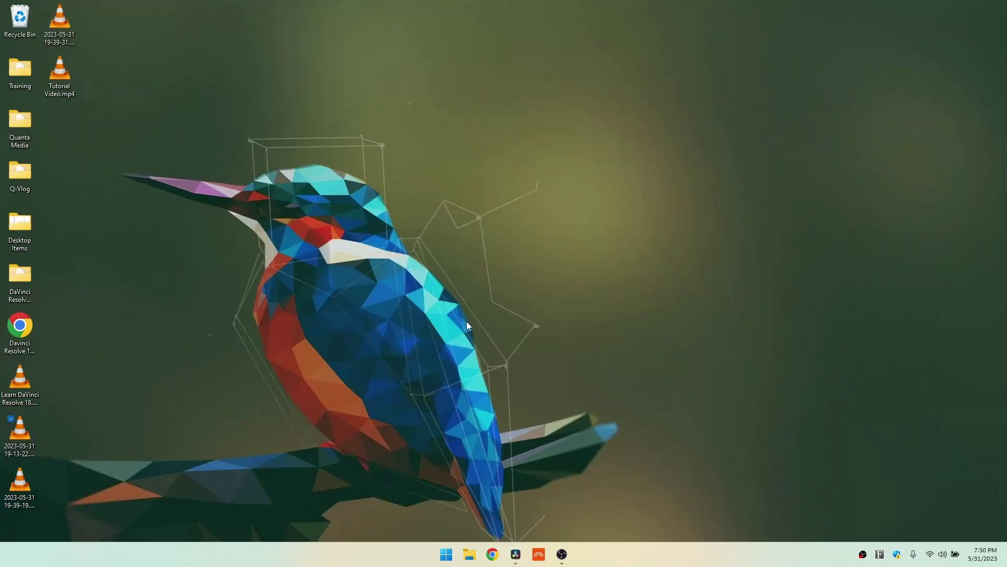
pyautogui.click(73, 74)
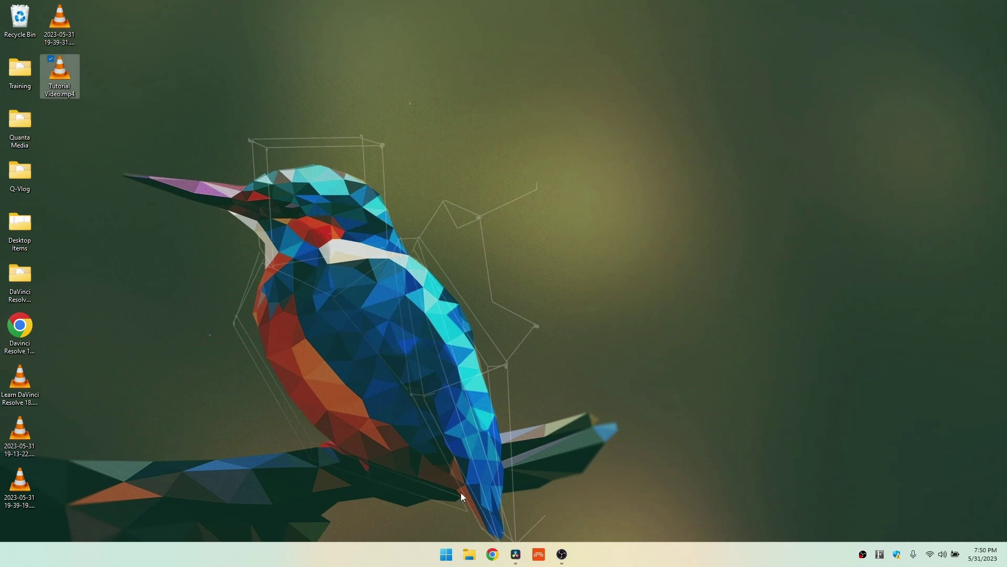
pyautogui.click(515, 555)
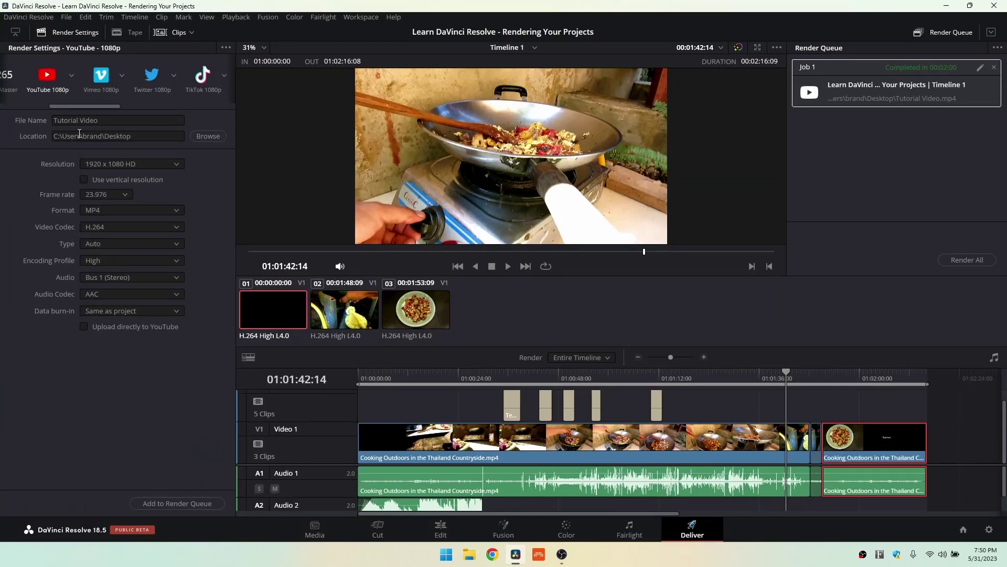